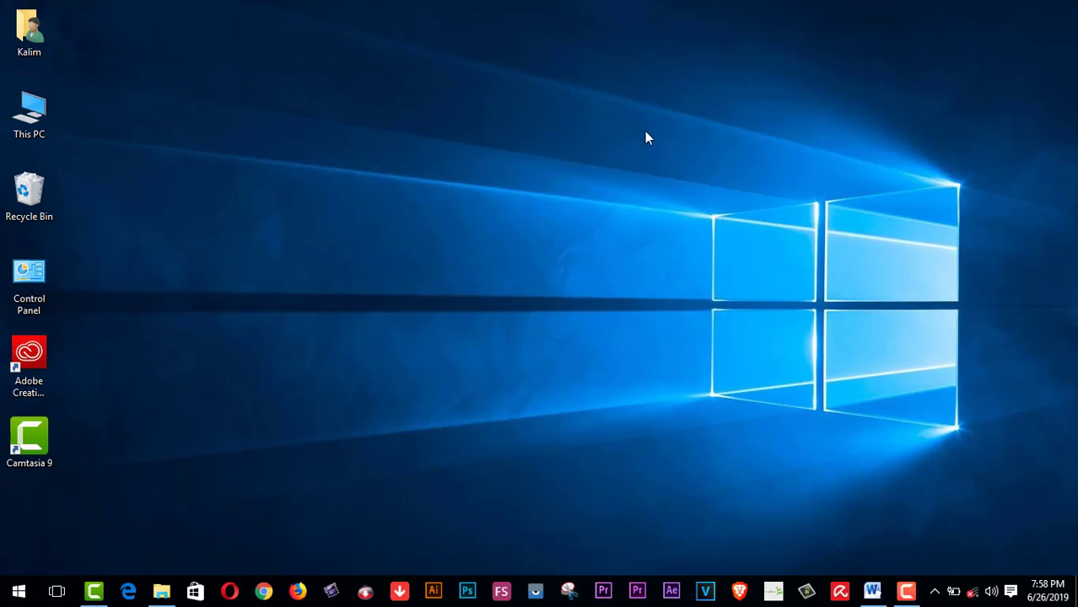
right_click(476, 93)
left_click(525, 143)
right_click(525, 142)
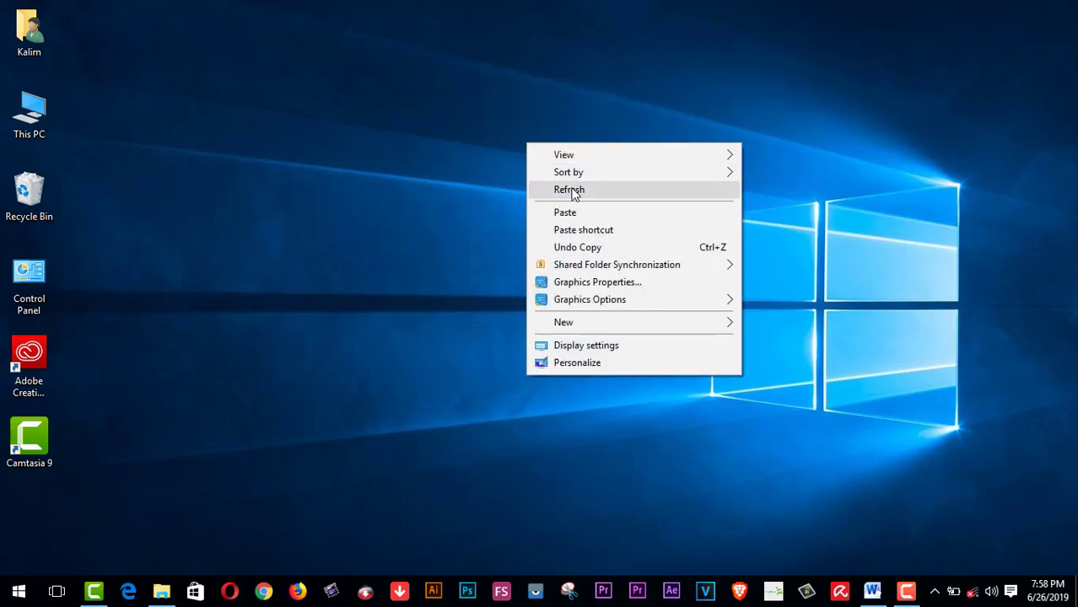
left_click(561, 189)
right_click(470, 125)
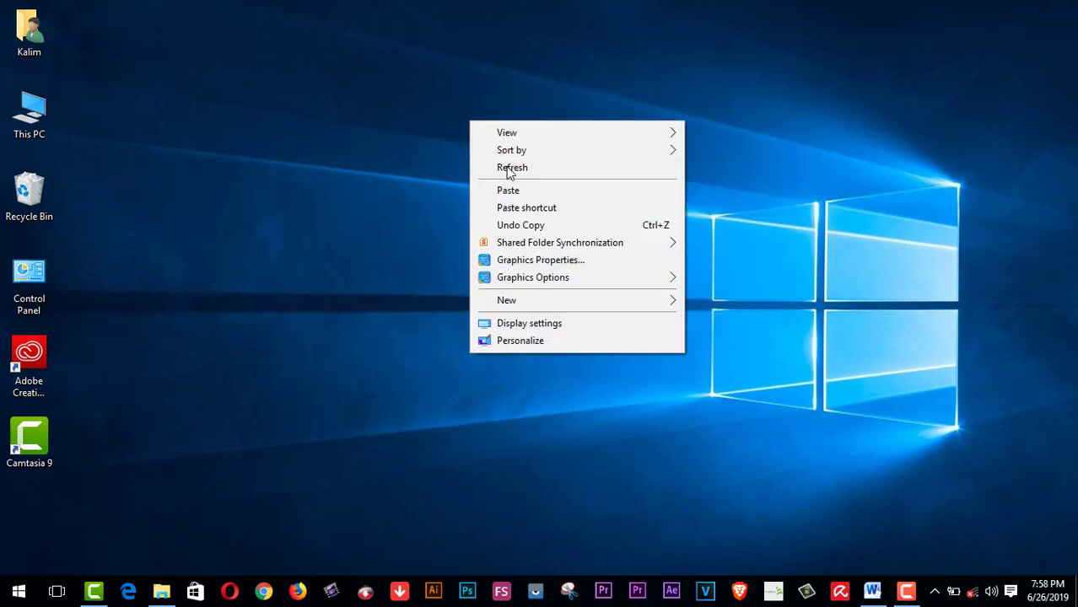
left_click(508, 171)
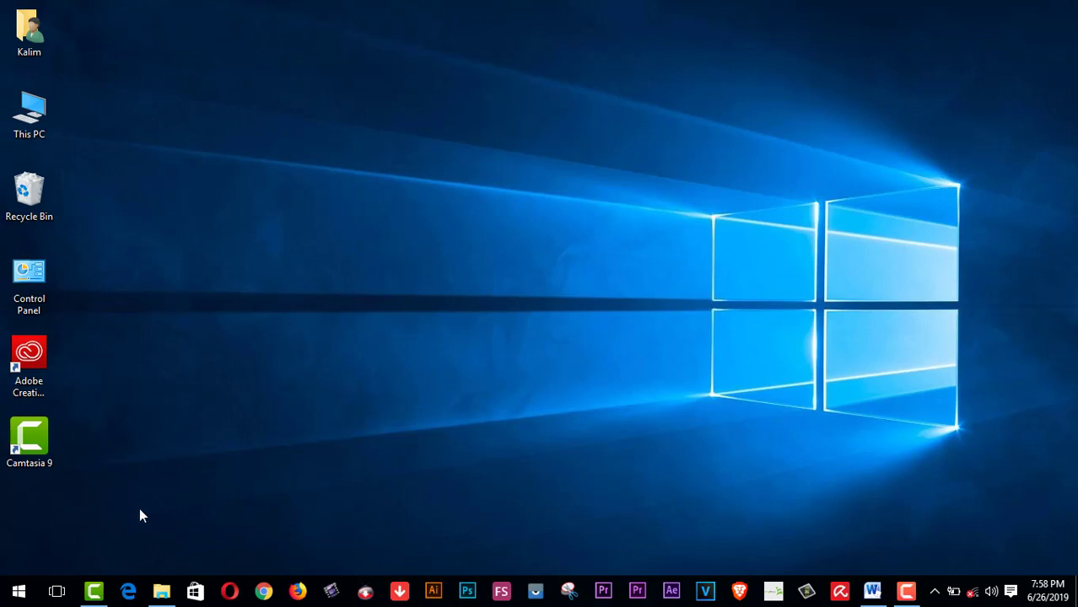
Switch to Camtasia and play the existing timeline clips from the start as a preview
left_click(93, 591)
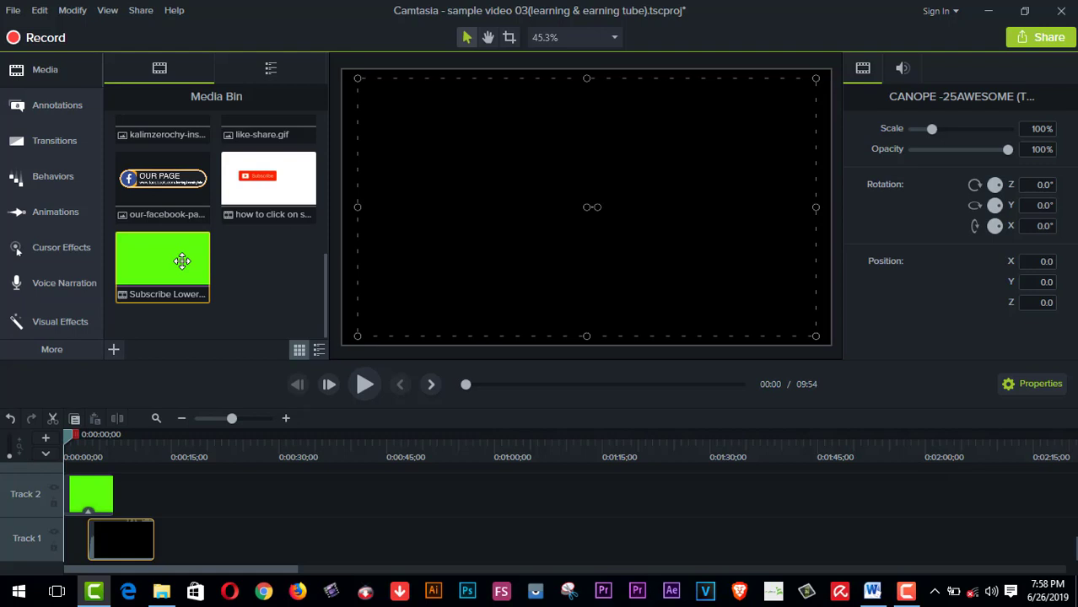
left_click(365, 385)
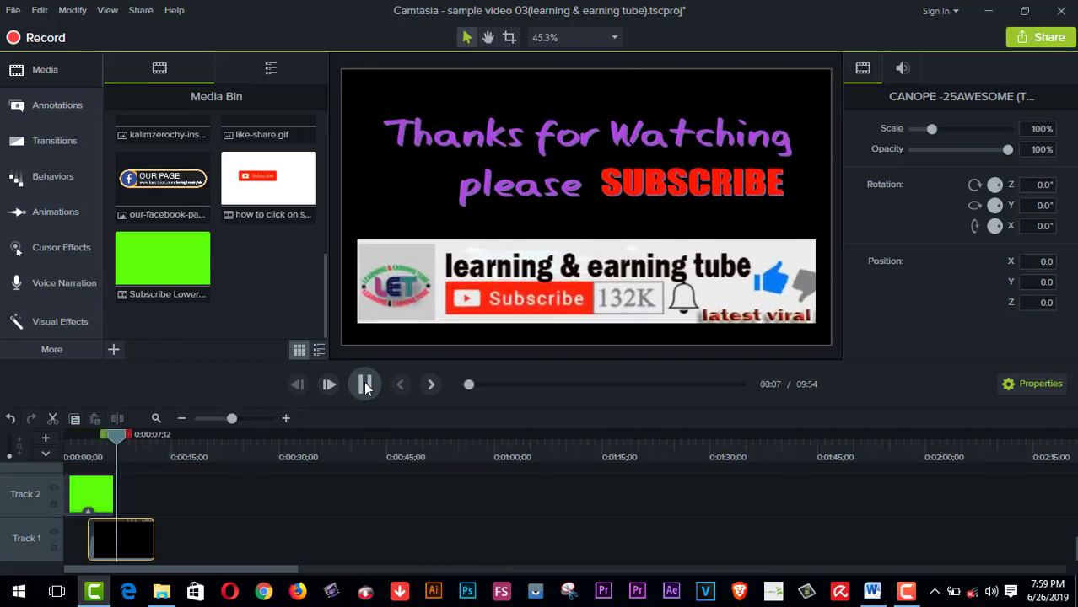
left_click(364, 385)
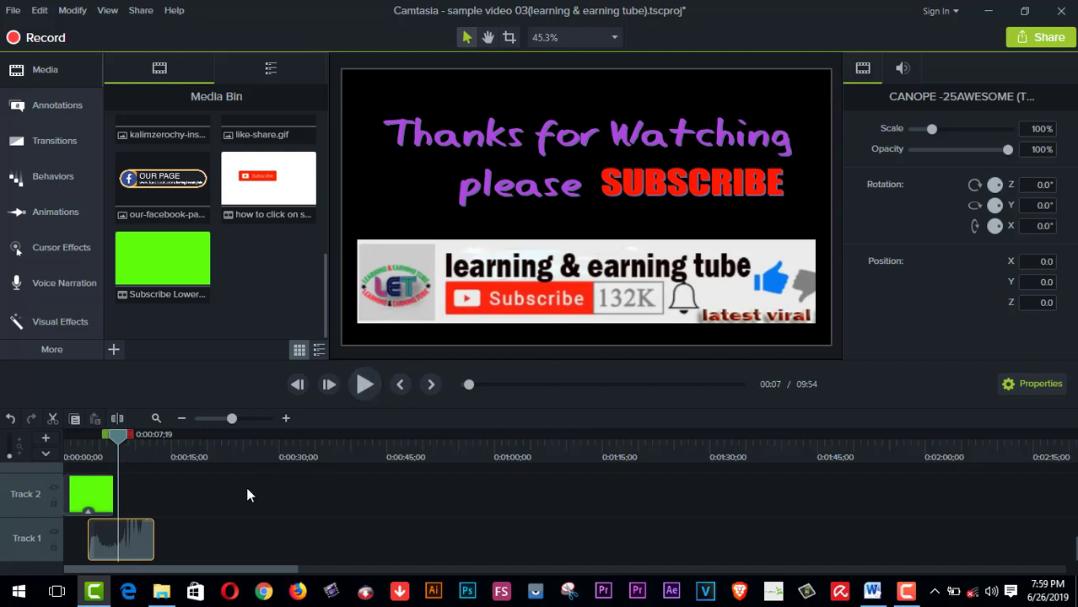
Delete the clips on Track 1 and Track 2 and return the playhead to the timeline start
left_click(220, 546)
right_click(92, 492)
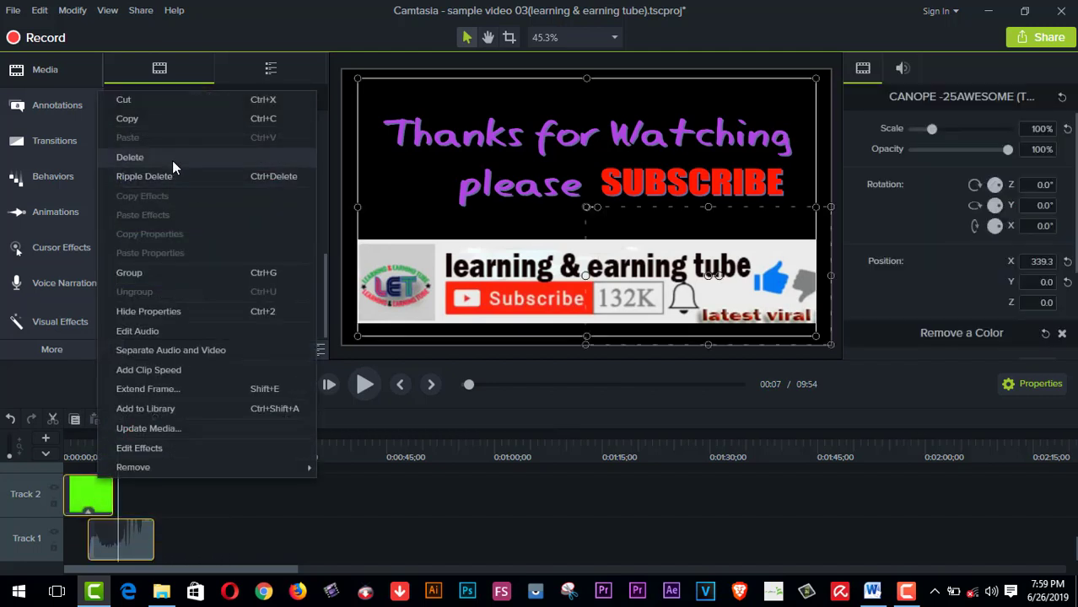
left_click(172, 158)
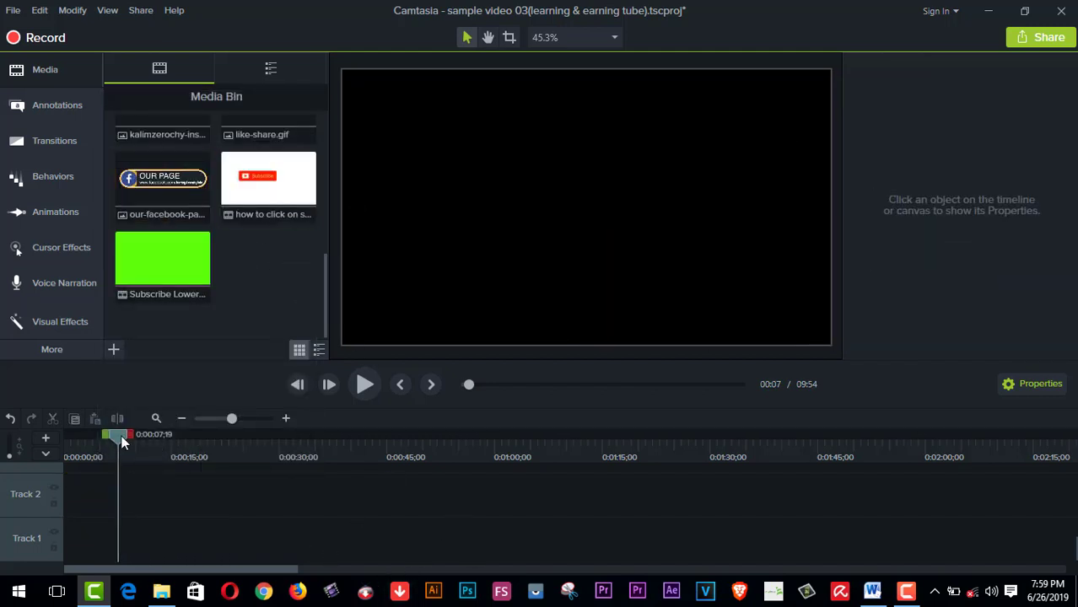
left_click_drag(120, 434, 48, 438)
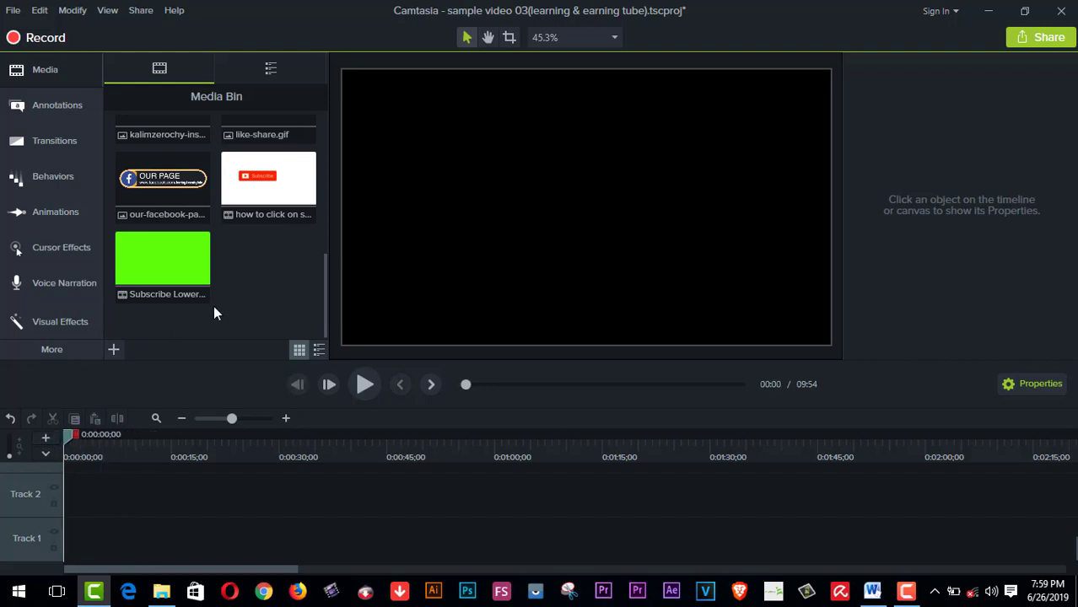
Import the Subscribe Lower Button video from the YOUTUBE INTRO OUTRO,TEXT folder into the media bin
left_click(188, 282)
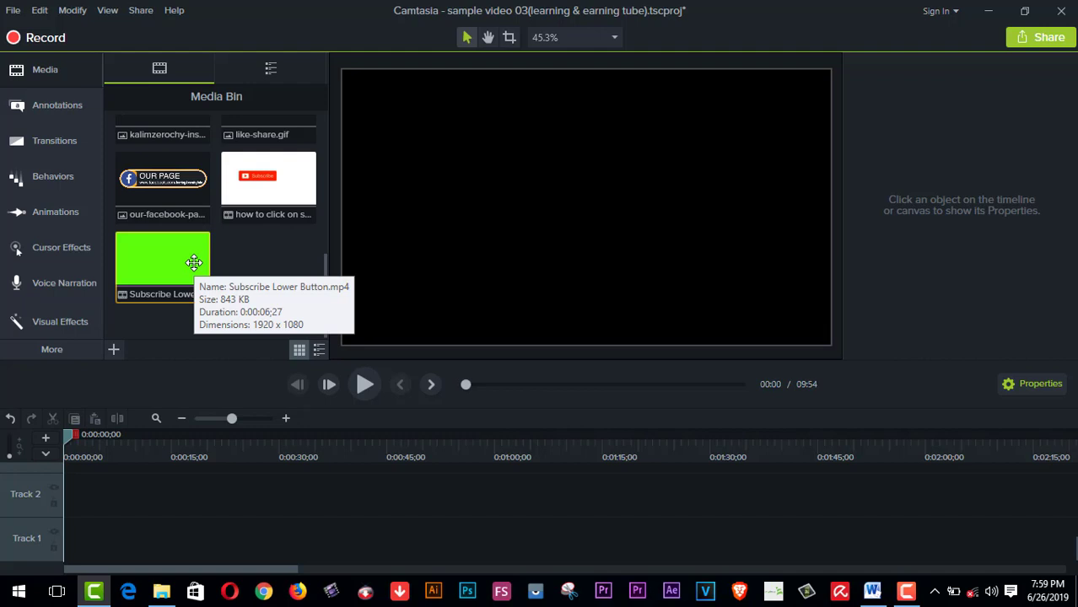
right_click(287, 251)
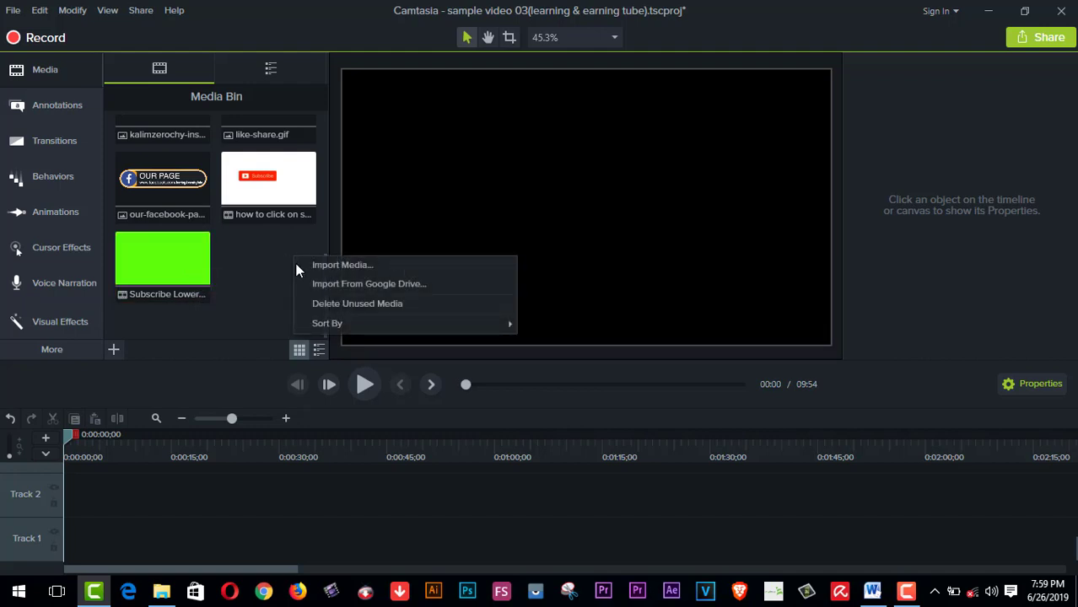
left_click(303, 266)
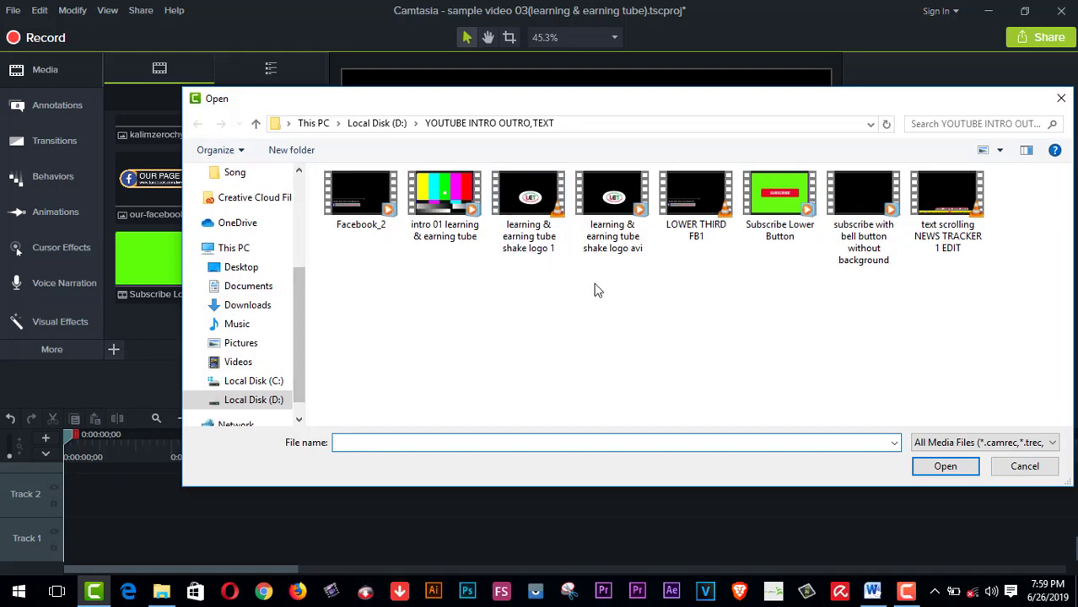
left_click(769, 206)
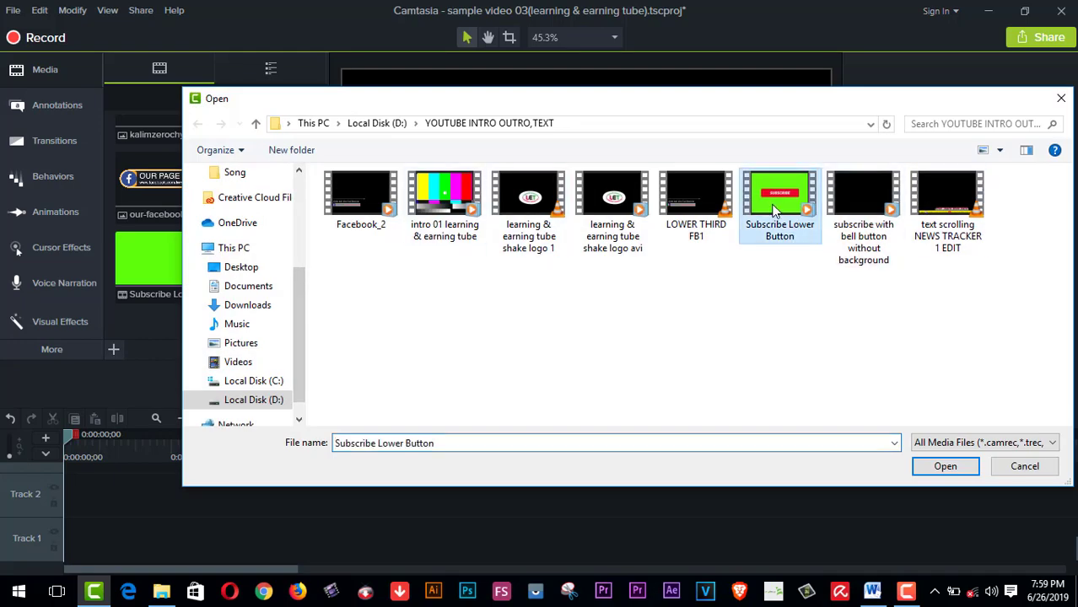
left_click(944, 466)
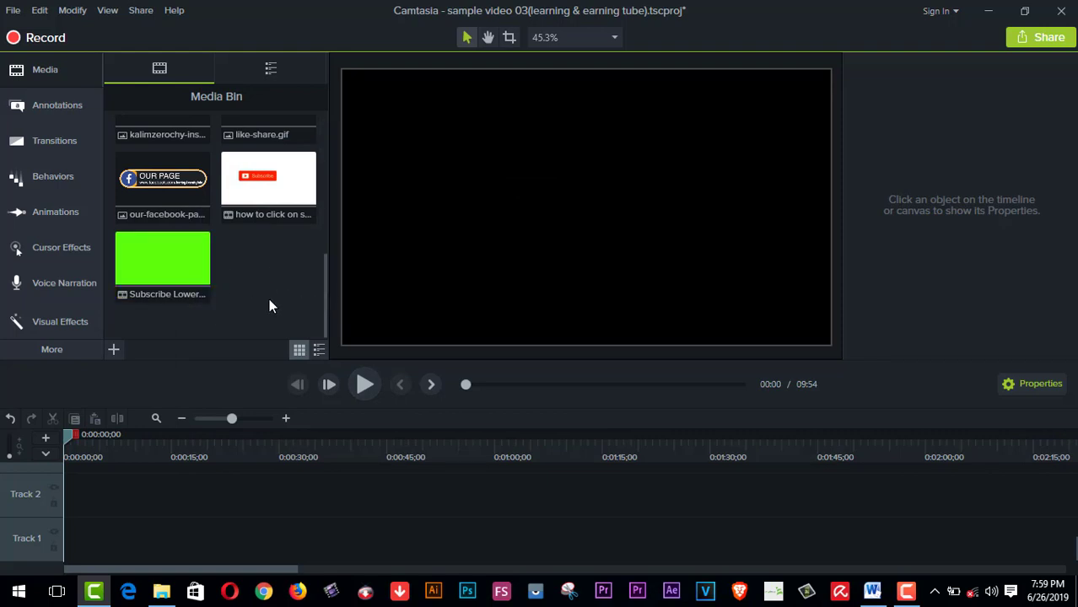
Add a Basic-style white rectangle callout at the timeline start and enlarge it to cover the whole canvas
left_click(70, 116)
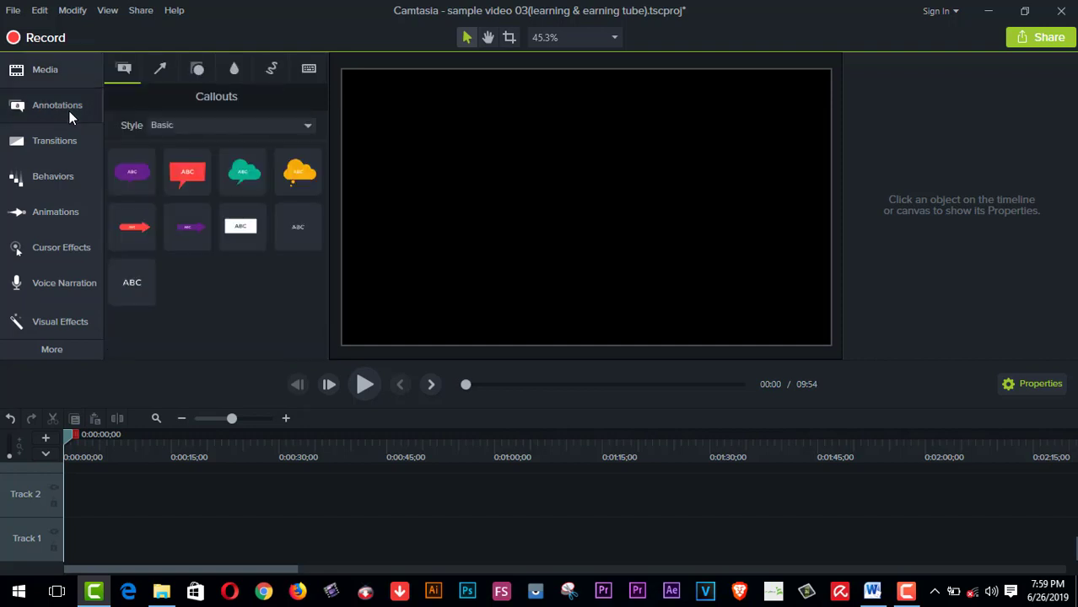
double_click(243, 229)
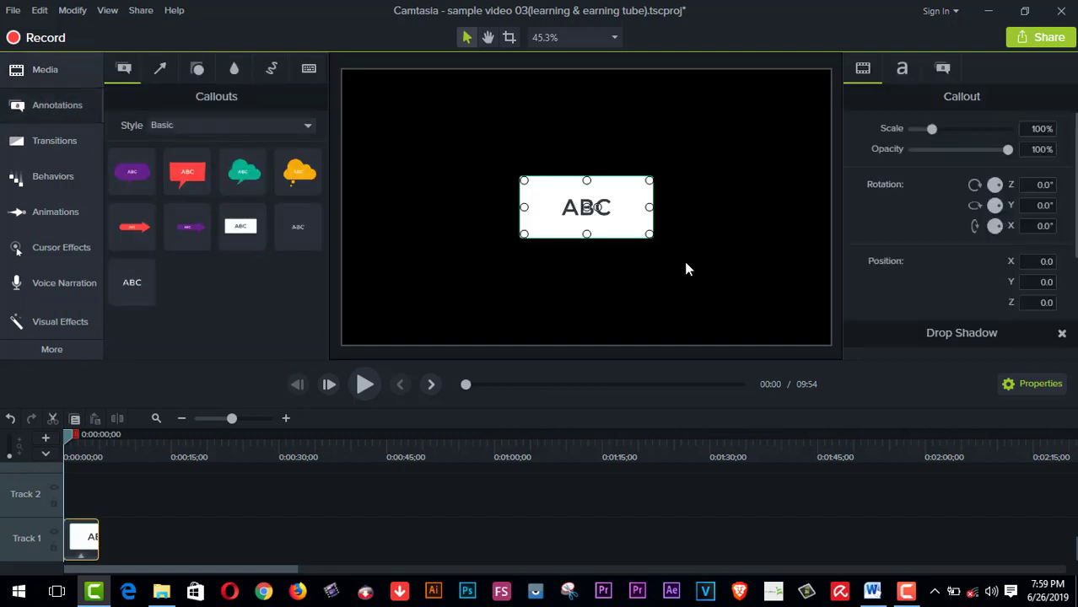
left_click_drag(651, 234, 825, 337)
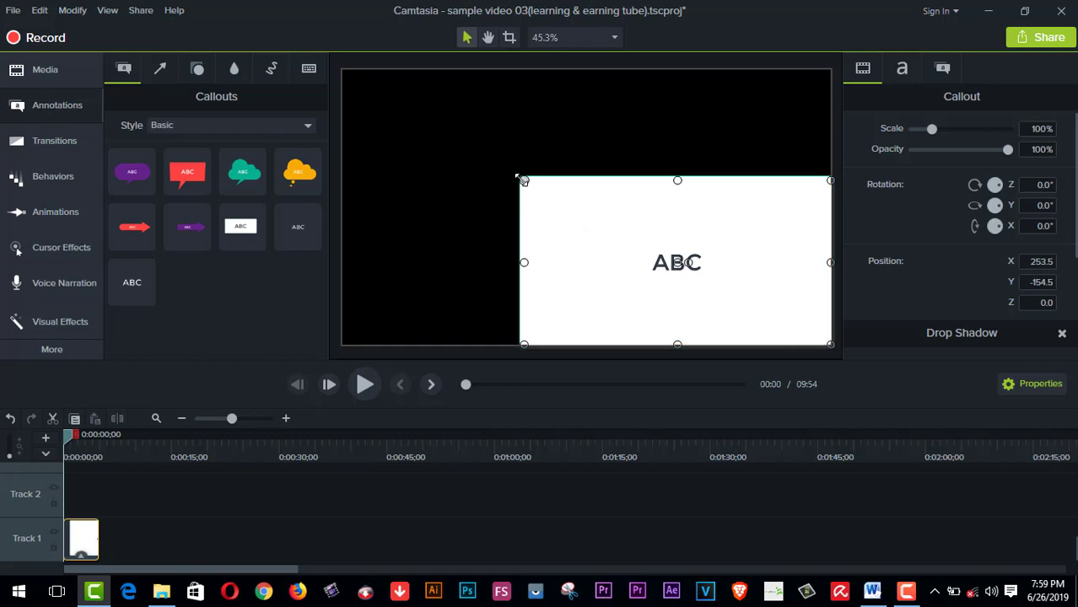
left_click_drag(522, 180, 344, 72)
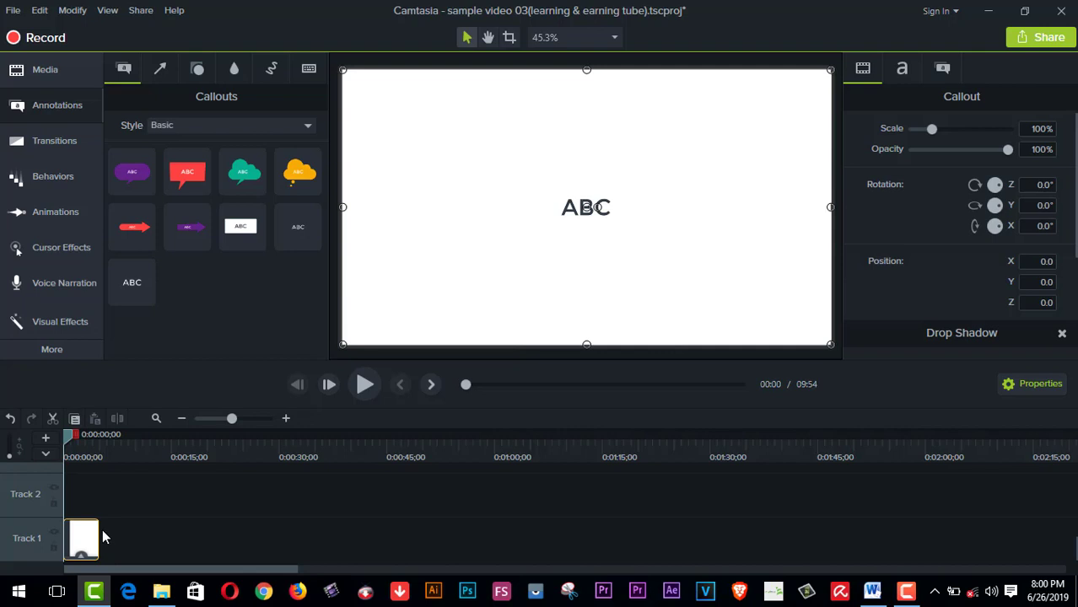
Extend the white callout on Track 1 to a duration of about 10 seconds 25 frames
left_click_drag(98, 531, 139, 528)
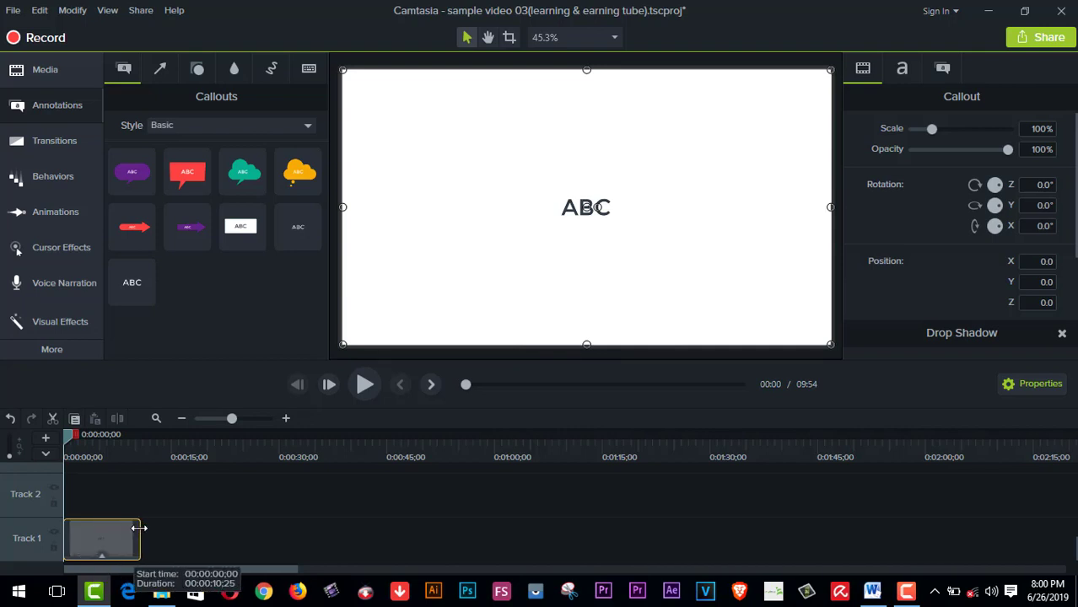
left_click(285, 417)
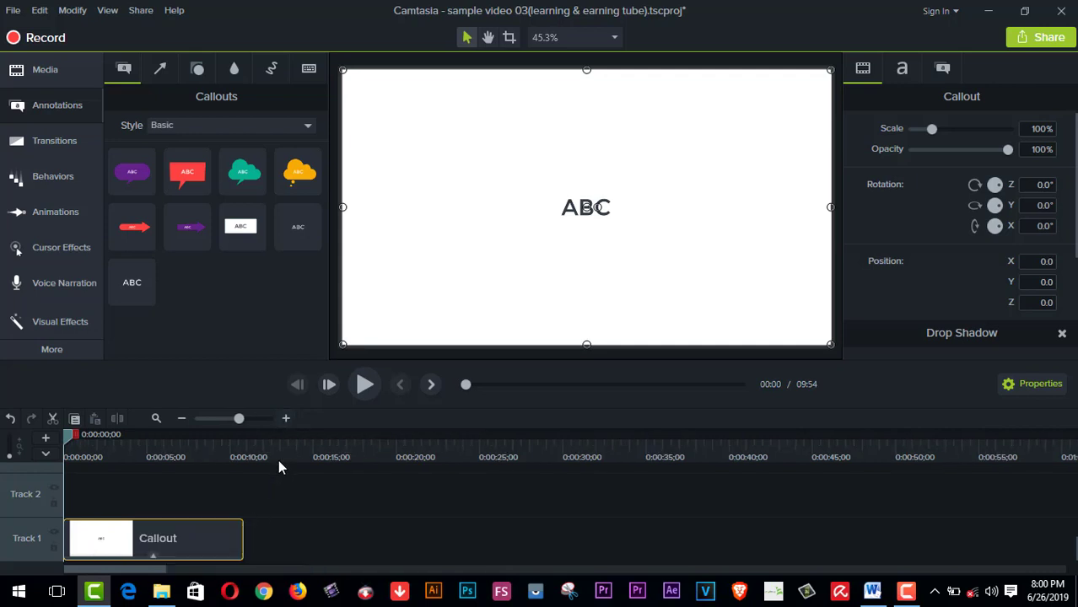
left_click(182, 418)
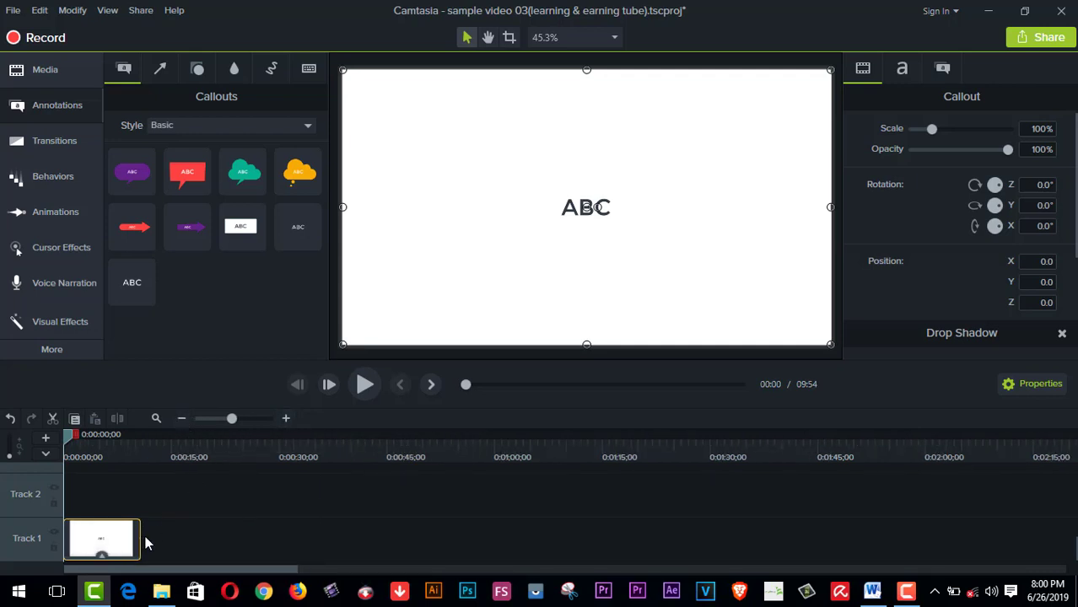
Add the Subscribe Lower Button clip to the timeline and place it at the start of Track 2, above the callout
left_click(45, 70)
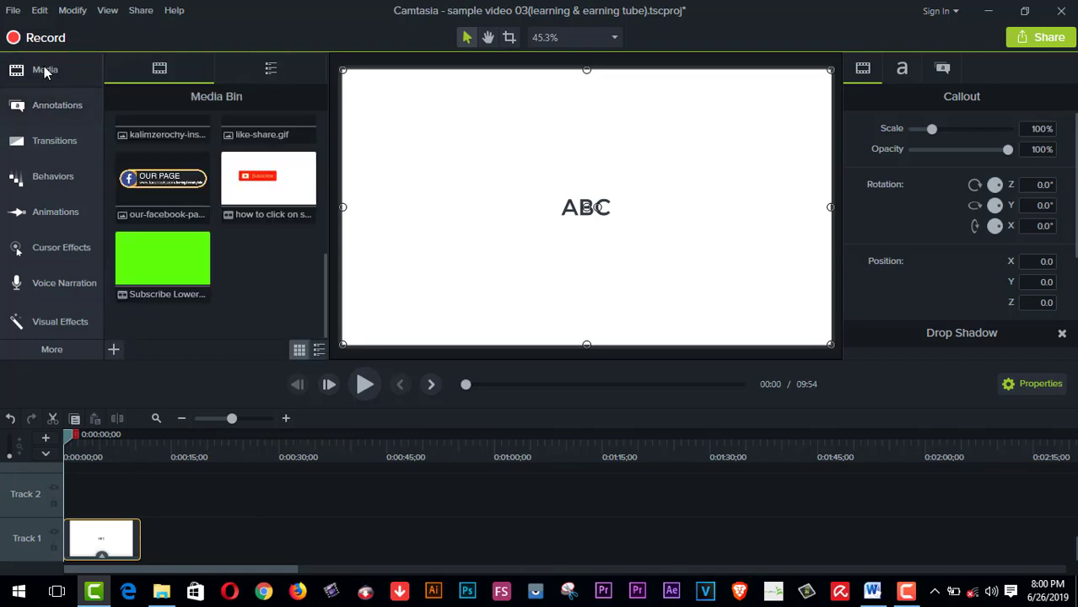
right_click(163, 264)
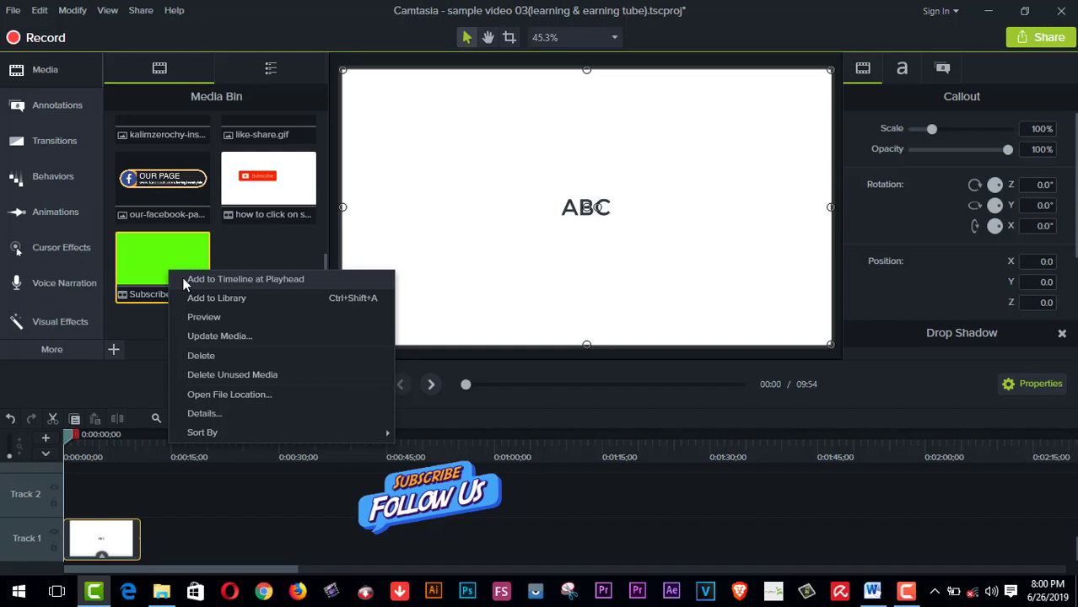
left_click(184, 284)
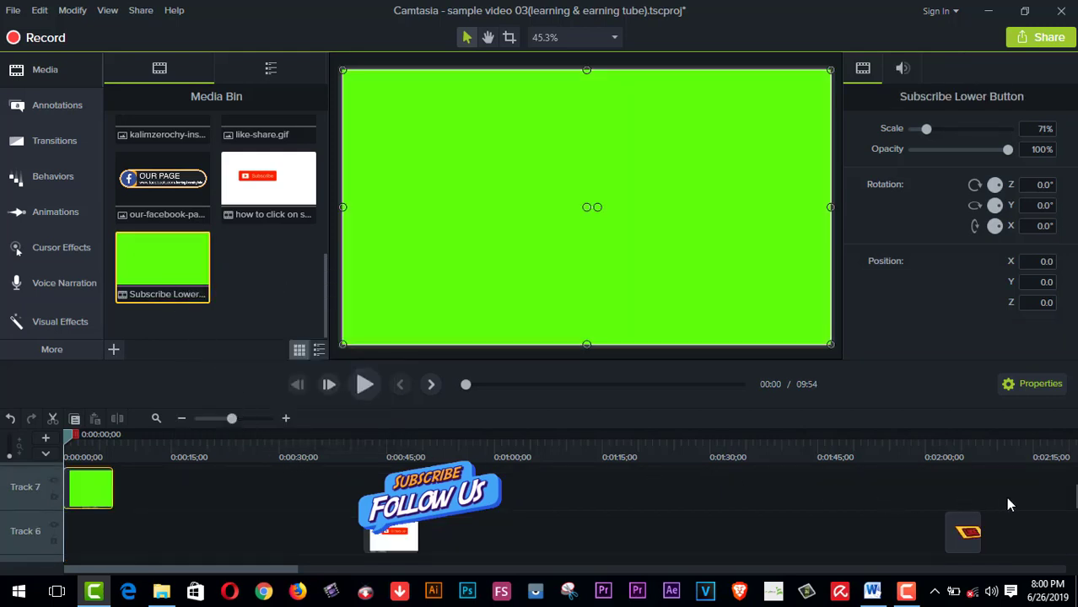
scroll(1071, 506, "up", 2)
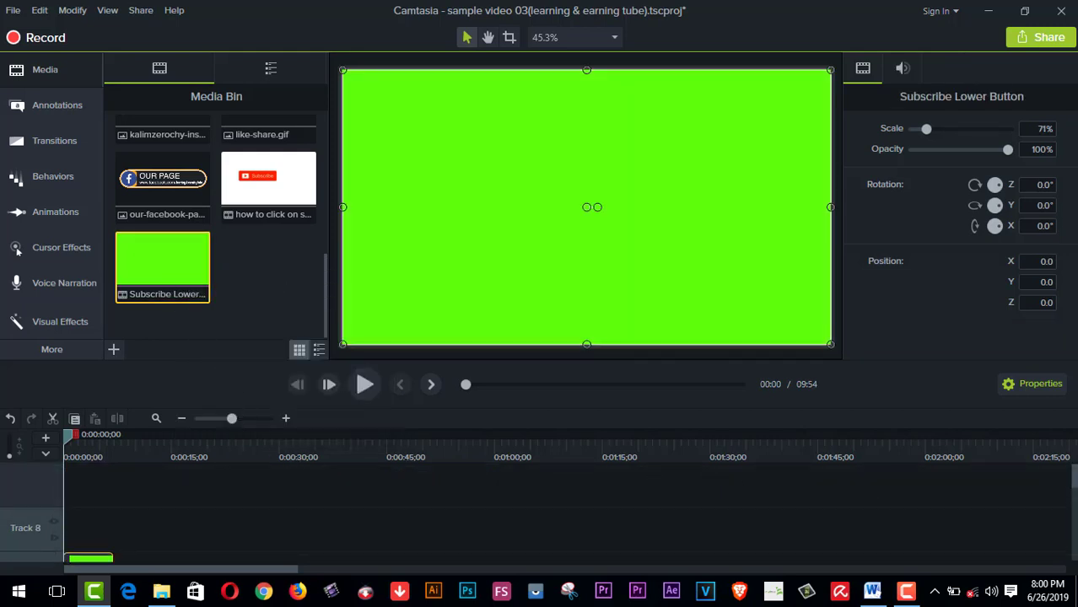
scroll(540, 506, "down", 5)
scroll(540, 506, "up", 3)
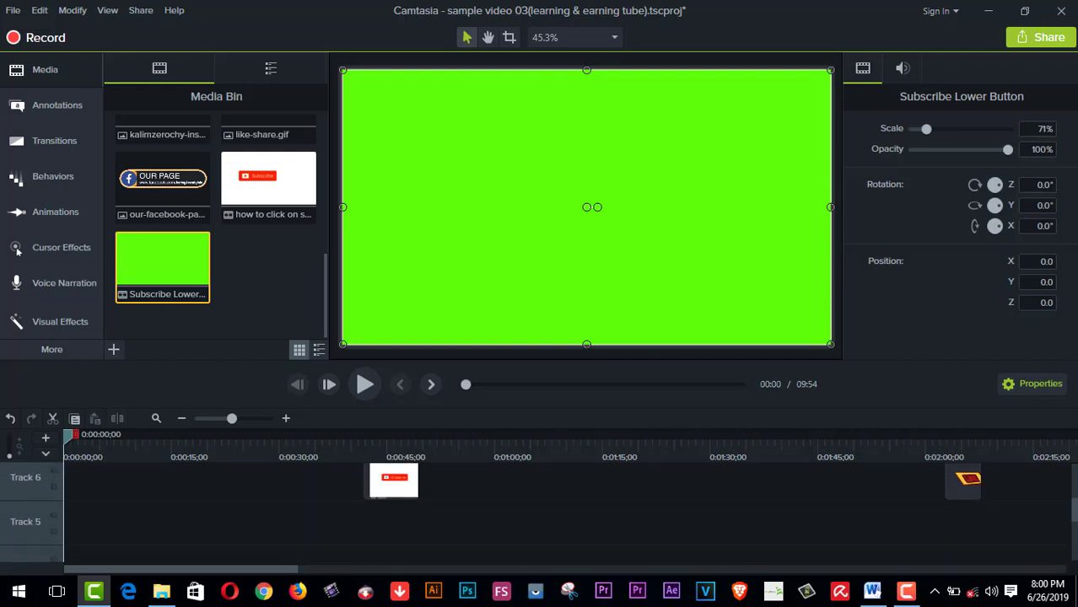
scroll(126, 506, "up", 2)
mouse_move(84, 511)
left_mouse_down()
mouse_move(105, 576)
mouse_move(108, 558)
mouse_move(85, 535)
mouse_move(91, 506)
mouse_move(106, 506)
mouse_move(69, 509)
left_mouse_up()
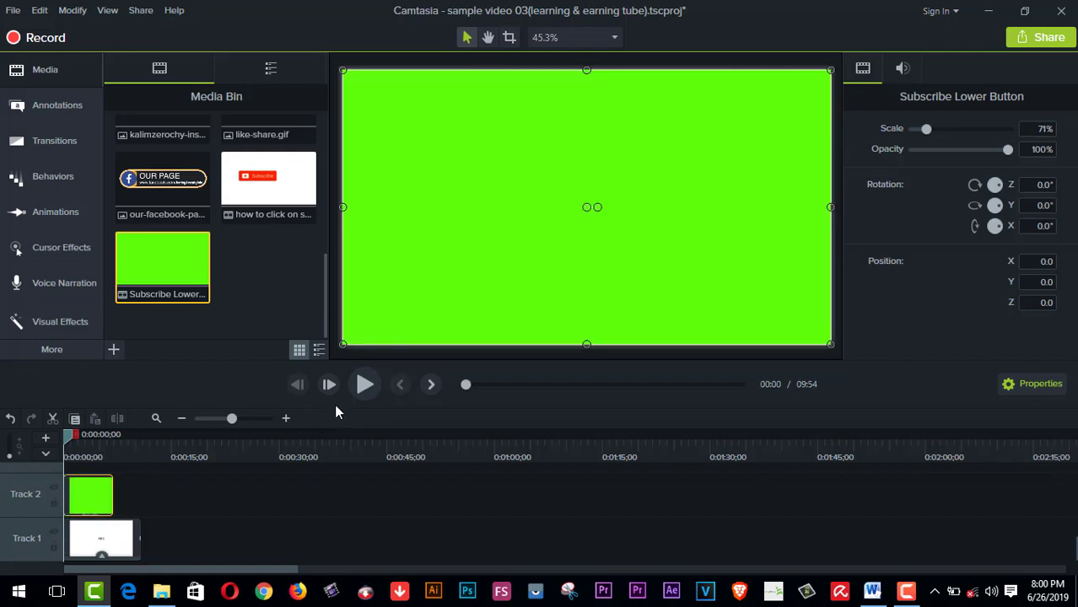
Preview the green-screen subscribe animation and return the playhead to the timeline start
left_click(364, 384)
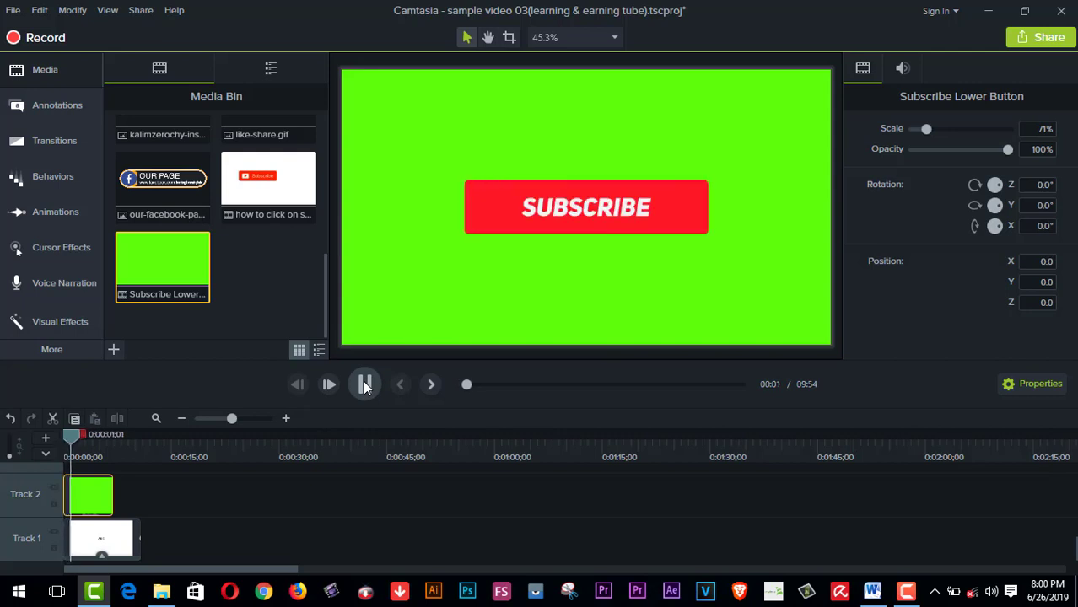
left_click(365, 385)
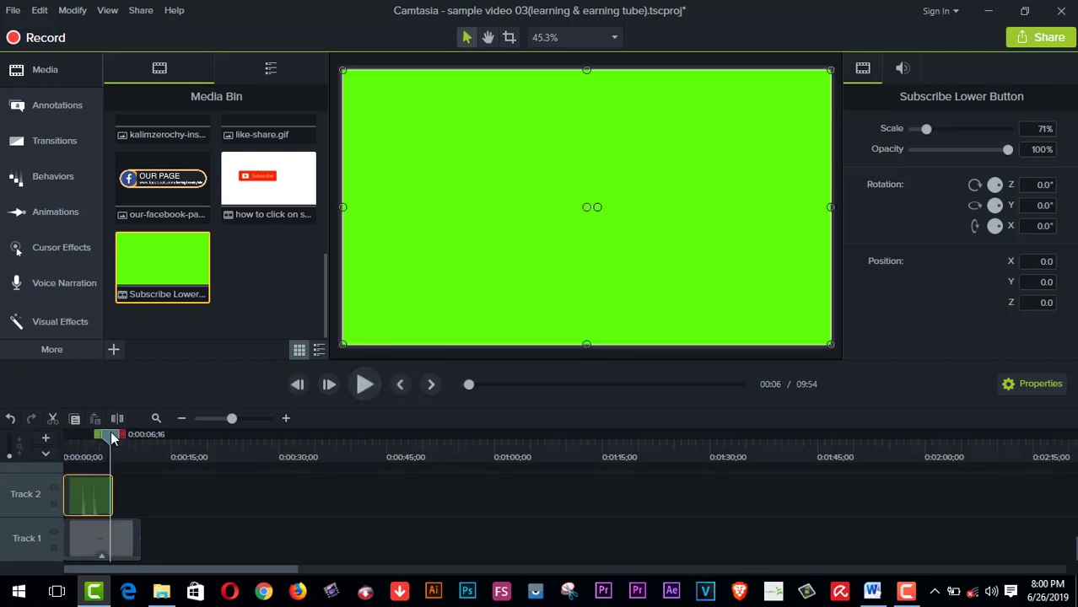
left_click_drag(110, 436, 64, 437)
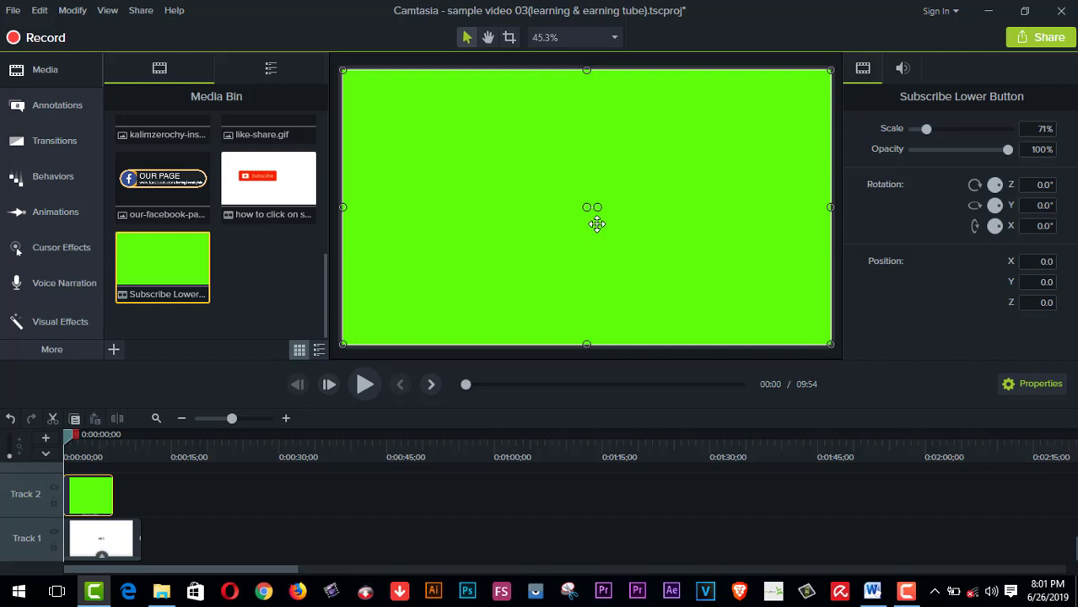
Apply the Remove a Color visual effect to the Subscribe Lower Button clip
left_click(58, 330)
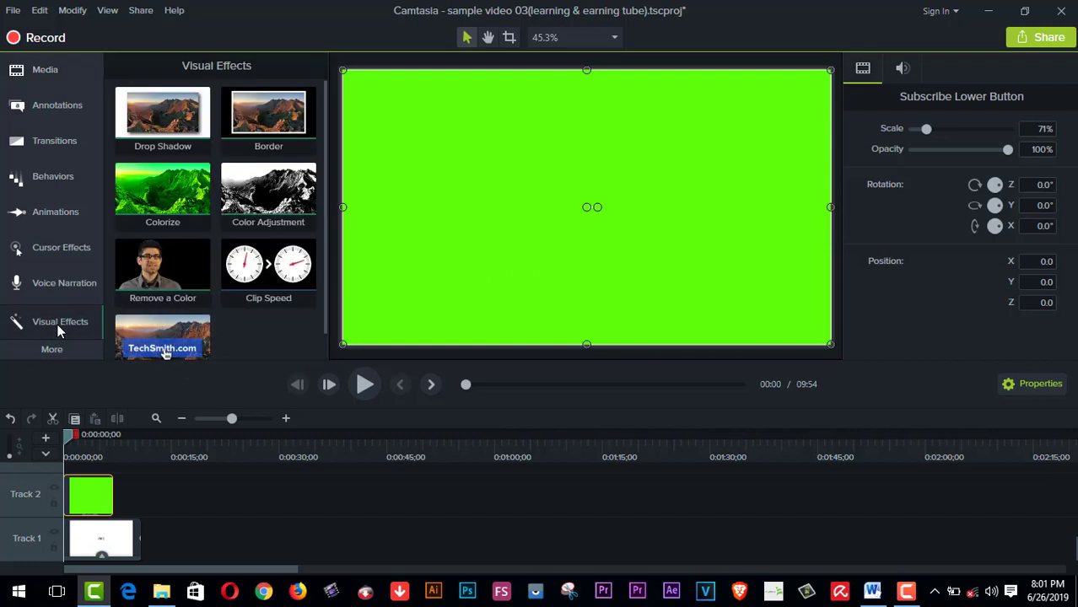
right_click(154, 270)
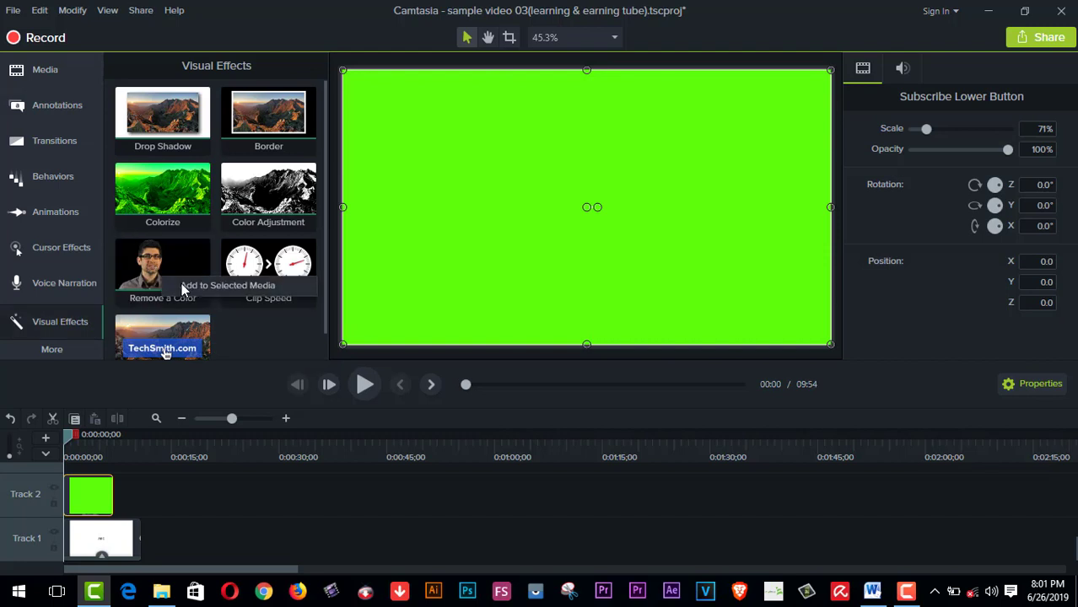
left_click(183, 287)
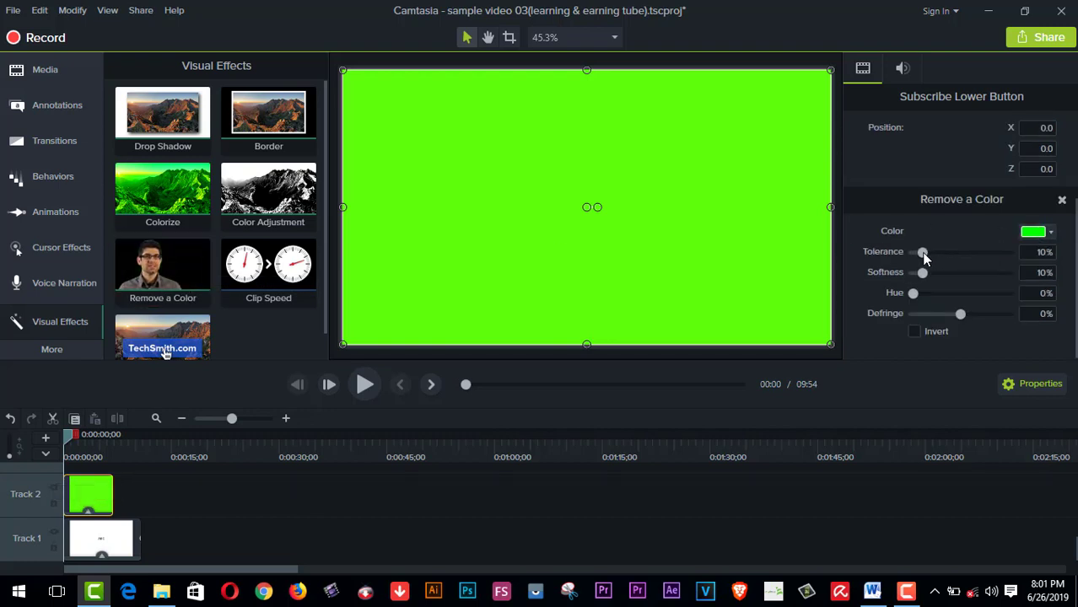
Move the playhead to 0:00:03;09 and set the Remove a Color tolerance to 38%
left_click_drag(67, 439, 91, 440)
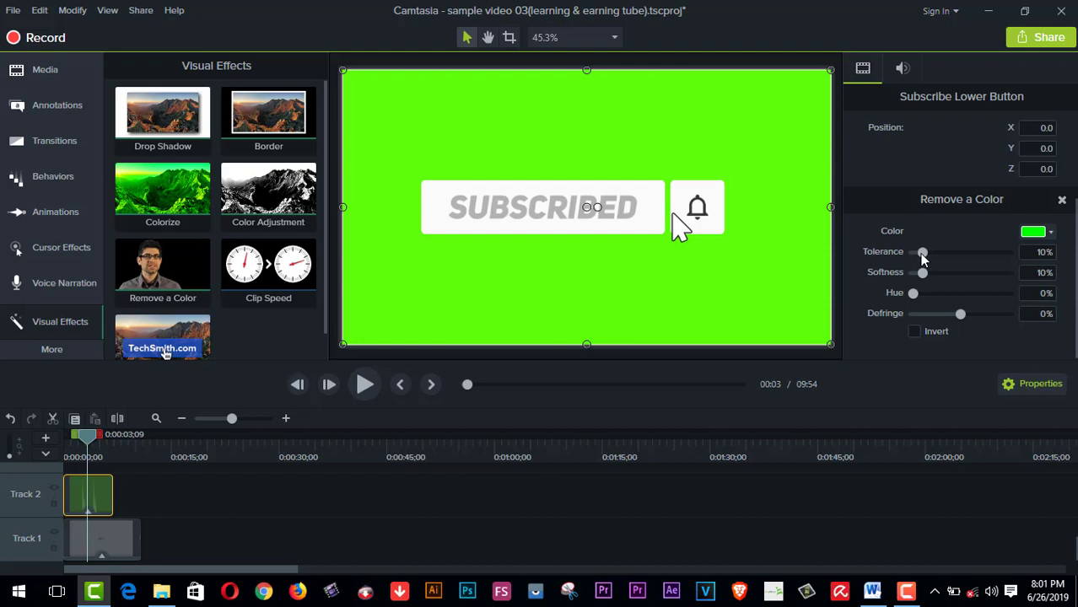
mouse_move(922, 255)
left_mouse_down()
mouse_move(957, 259)
mouse_move(932, 258)
left_mouse_up()
left_click_drag(932, 256, 947, 256)
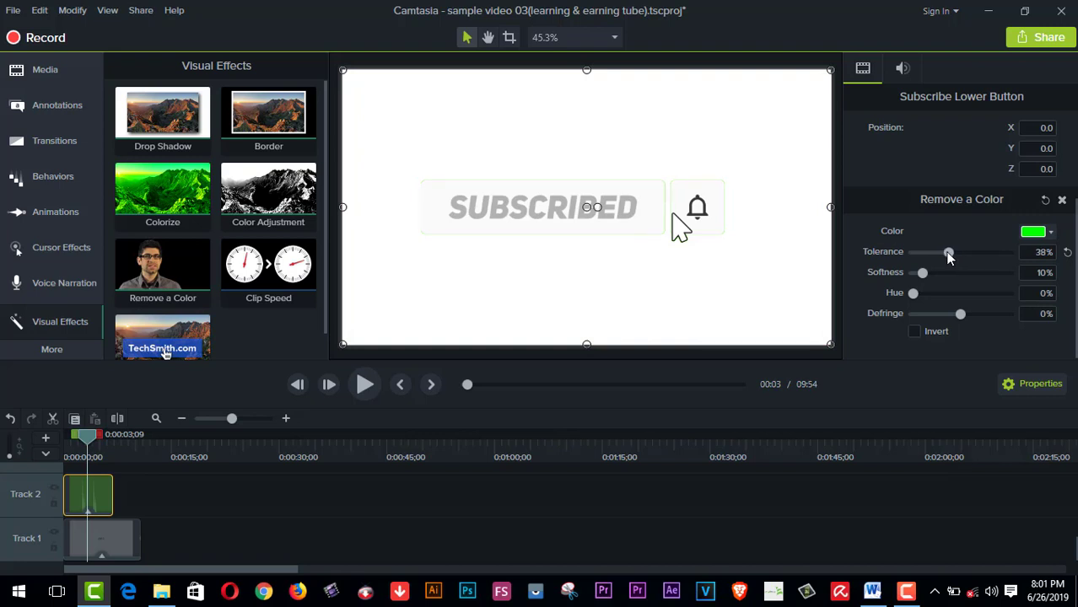
Set the Remove a Color tolerance to 64% and shrink the subscribe clip into the canvas's lower-right corner, at about X 340.5, Y -251.7
left_click_drag(947, 257, 972, 257)
left_click_drag(344, 73, 768, 301)
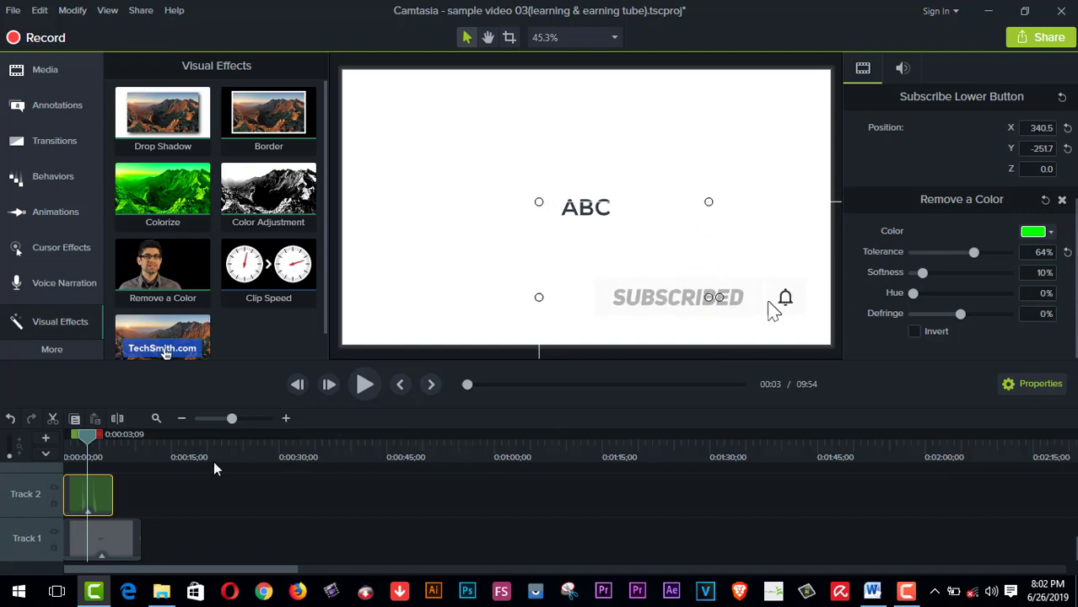
Preview the keyed subscribe animation over the white callout from the timeline start to its end
left_click_drag(88, 434, 50, 435)
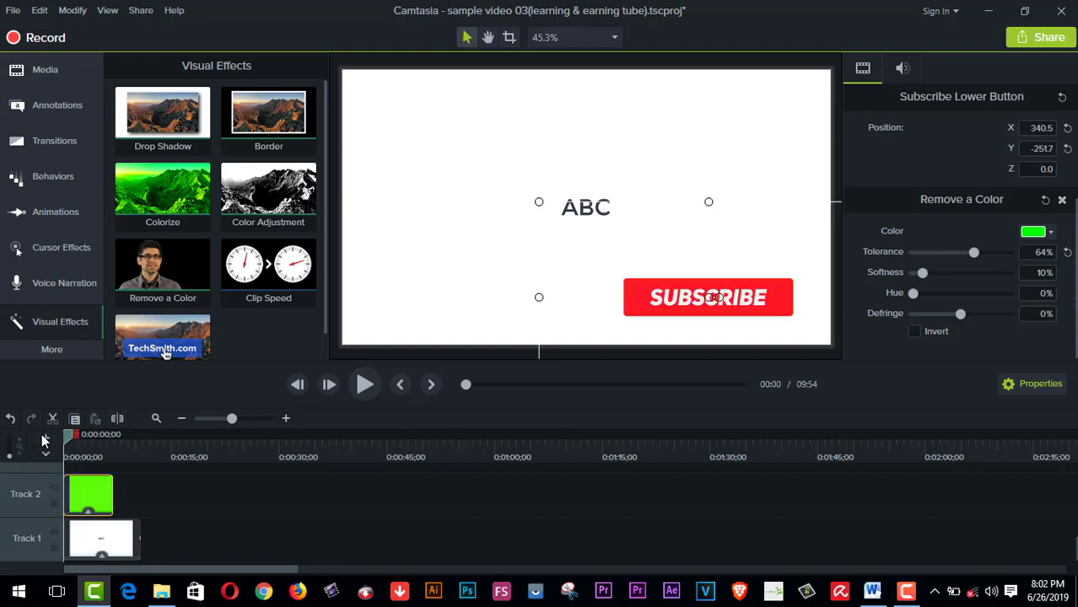
left_click(360, 385)
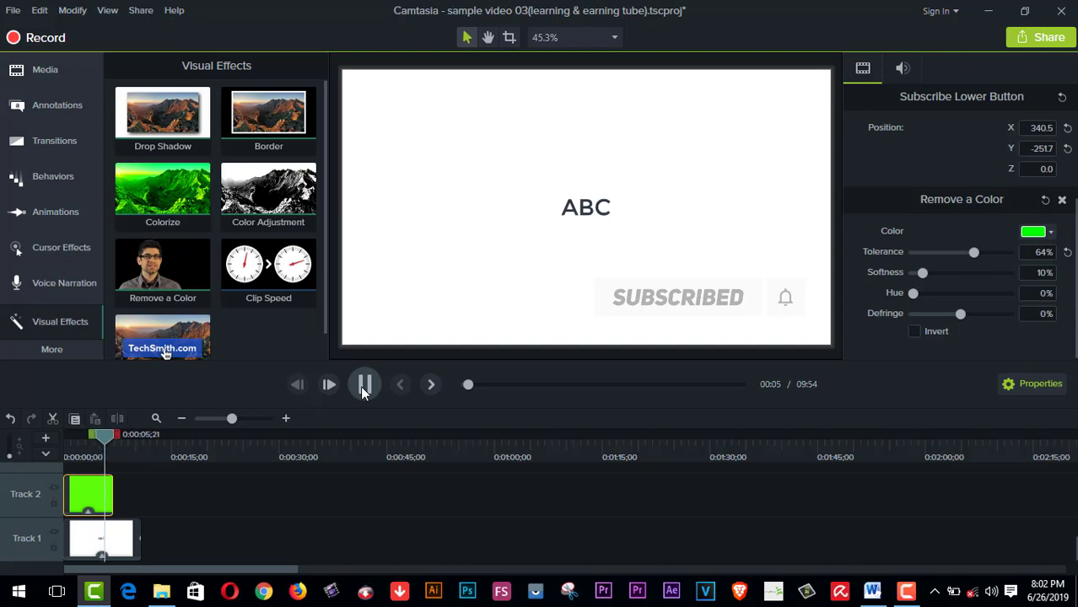
left_click(362, 388)
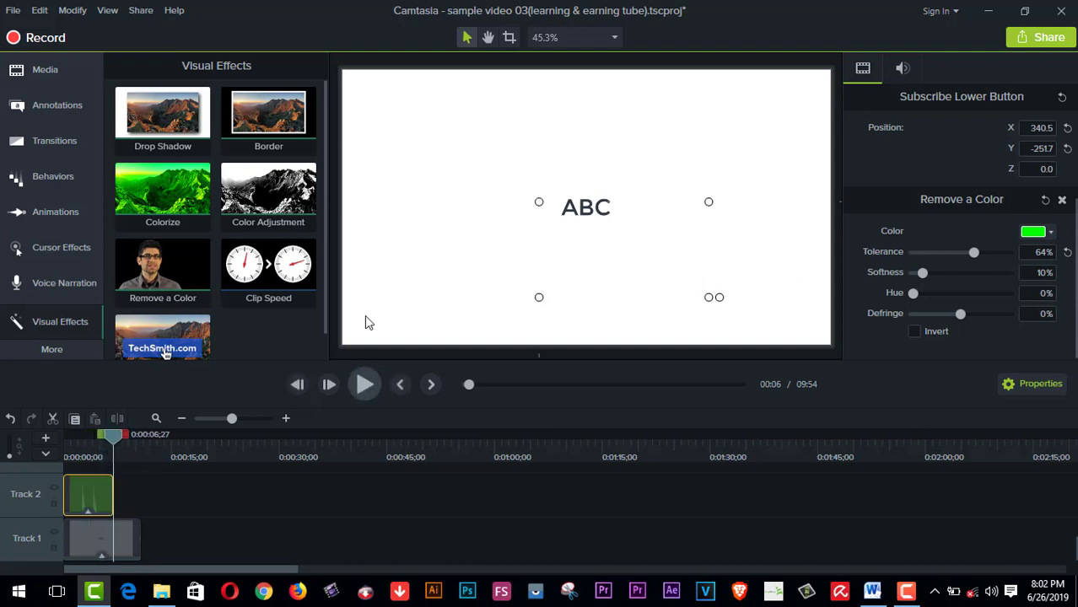
Move the callout on Track 1 away from the subscribe clip to around 0:01:40 and return the playhead to the timeline start
left_click(98, 537)
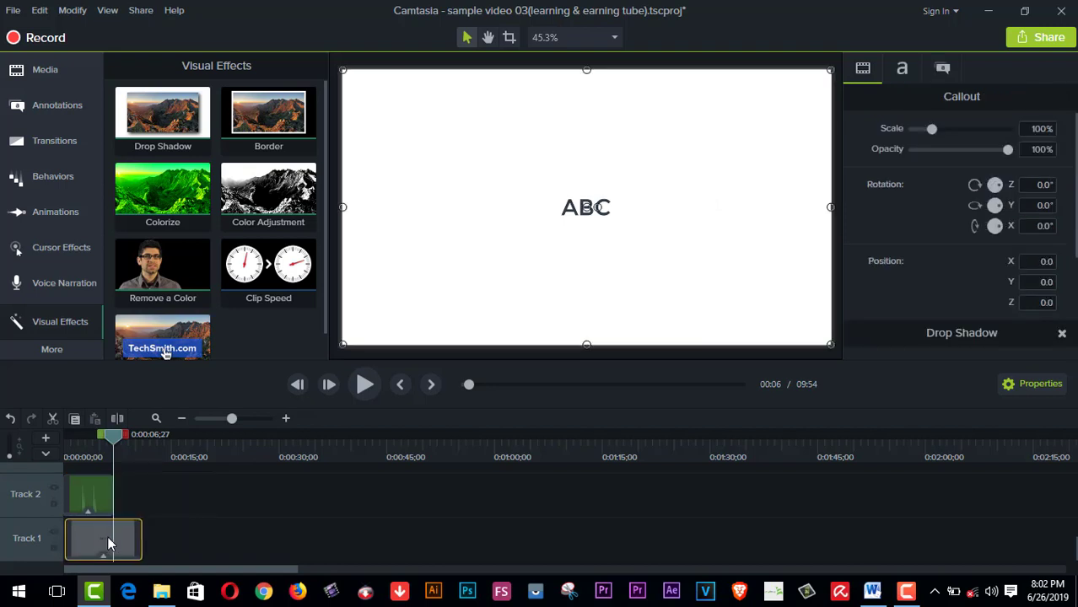
left_click_drag(107, 544, 820, 549)
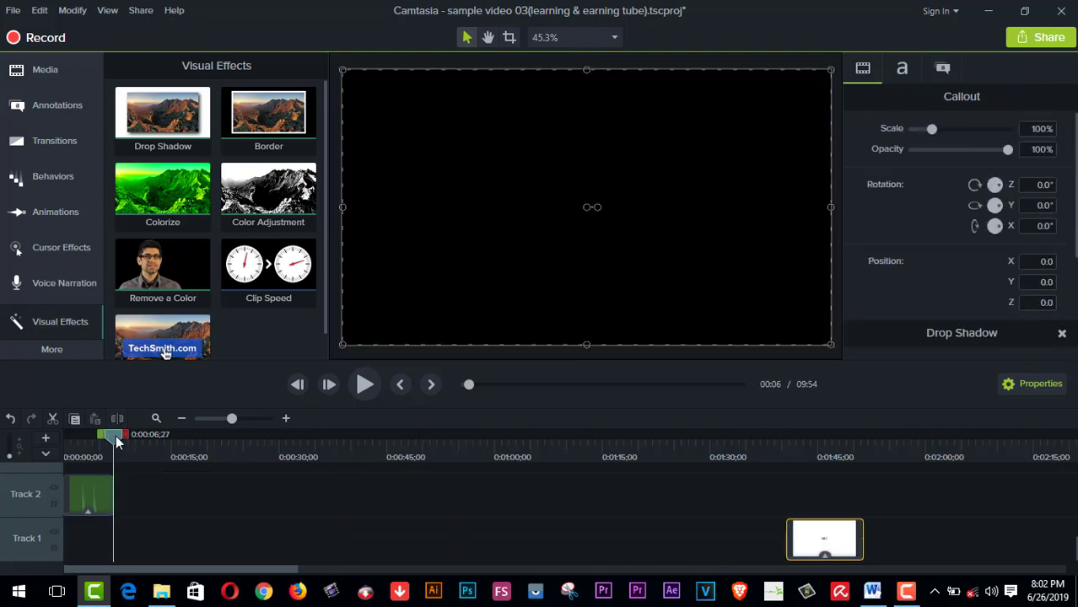
left_click_drag(115, 435, 14, 440)
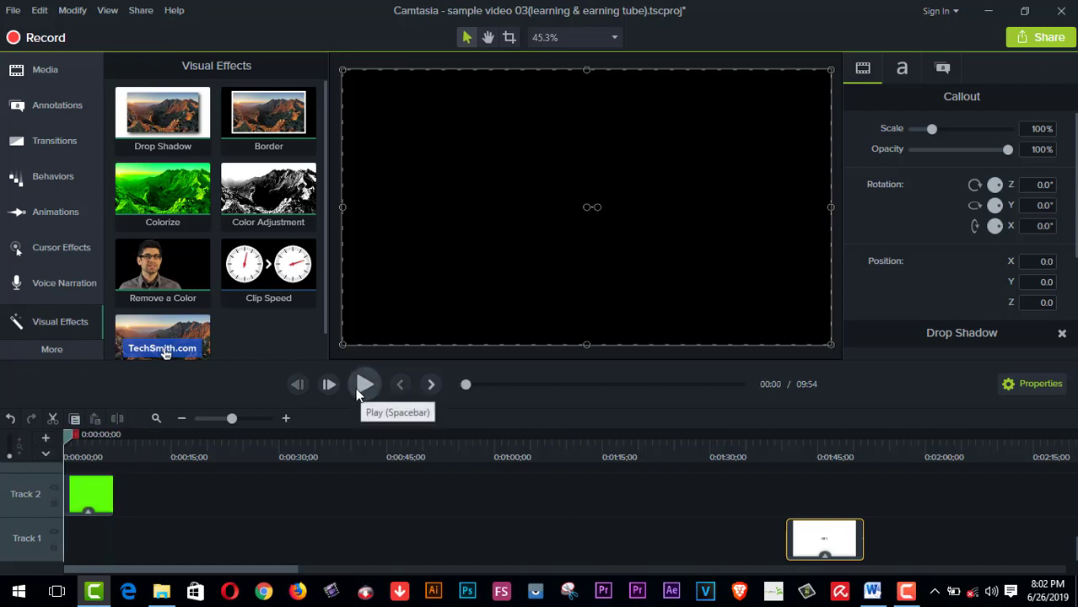